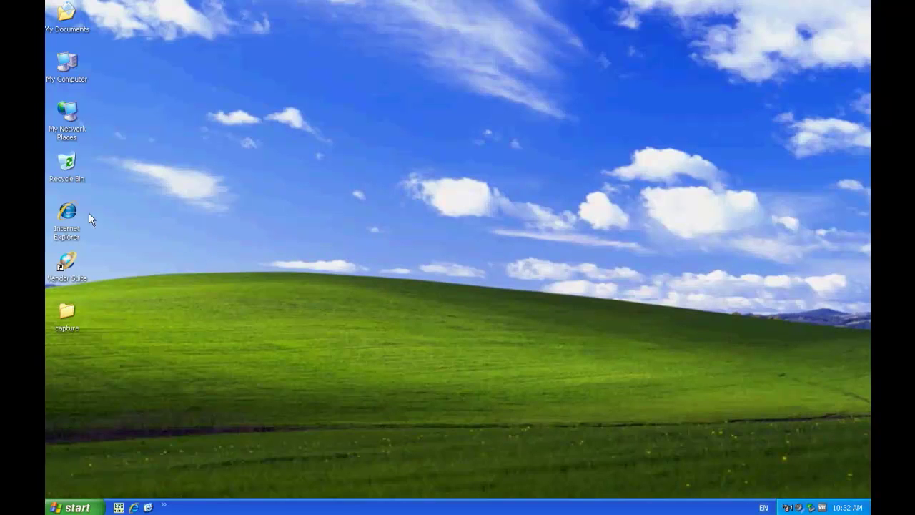
{"action": "double_click", "coordinate": [70, 208]}
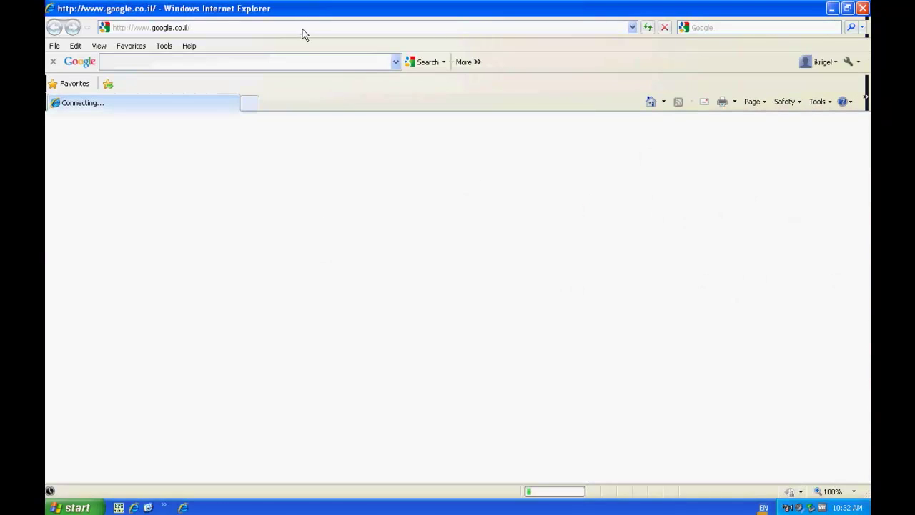
{"action": "left_click", "coordinate": [299, 28]}
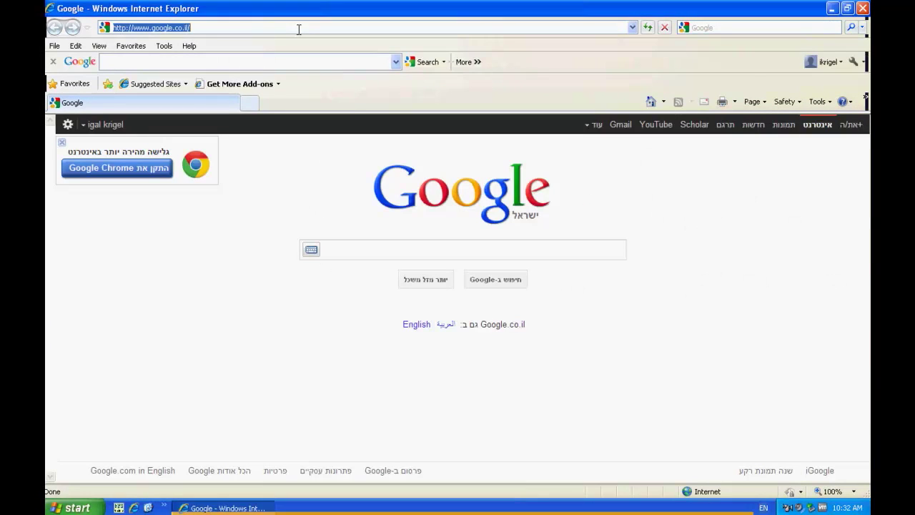
{"action": "type", "text": "loca"}
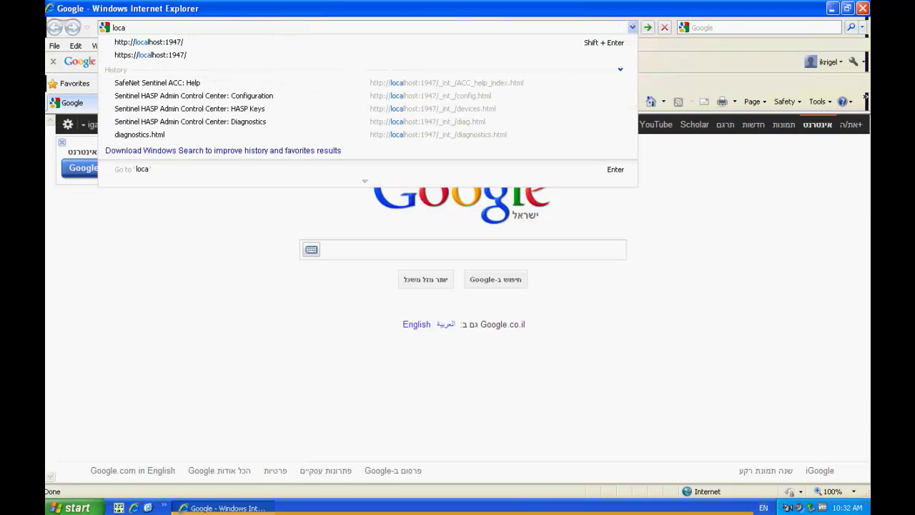
{"action": "key", "text": "Down"}
{"action": "key", "text": "Return"}
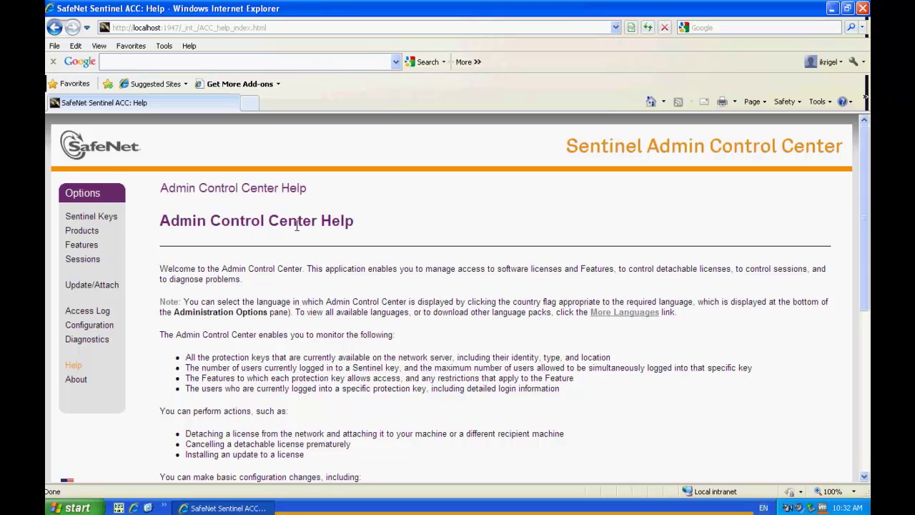
Find Sentinel HASP Business Studio Server in Add or Remove Programs, then close the window
{"action": "left_click", "coordinate": [862, 9]}
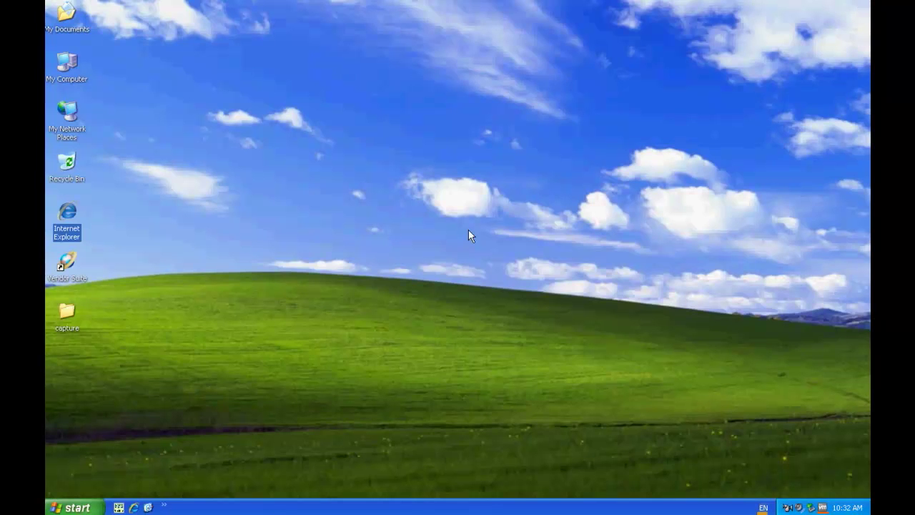
{"action": "left_click", "coordinate": [75, 507]}
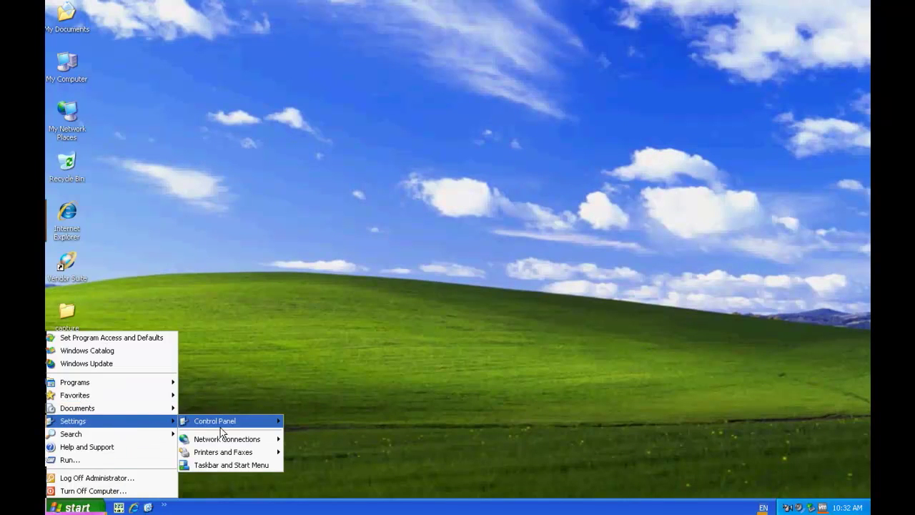
{"action": "mouse_move", "coordinate": [214, 421]}
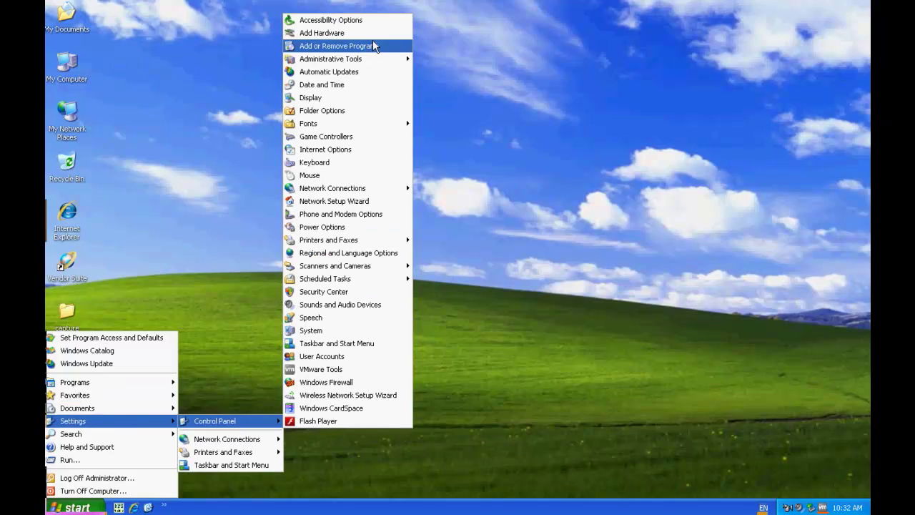
{"action": "left_click", "coordinate": [373, 44]}
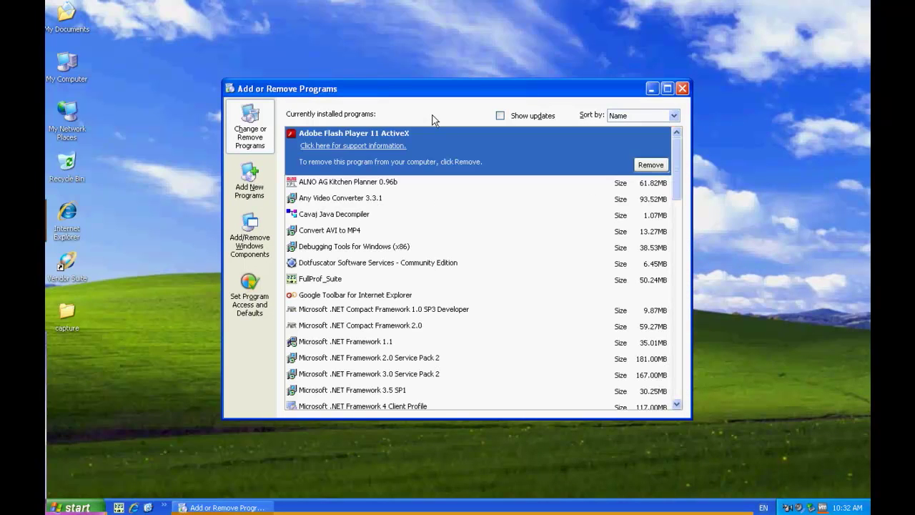
{"action": "left_click_drag", "start_coordinate": [676, 176], "coordinate": [699, 356]}
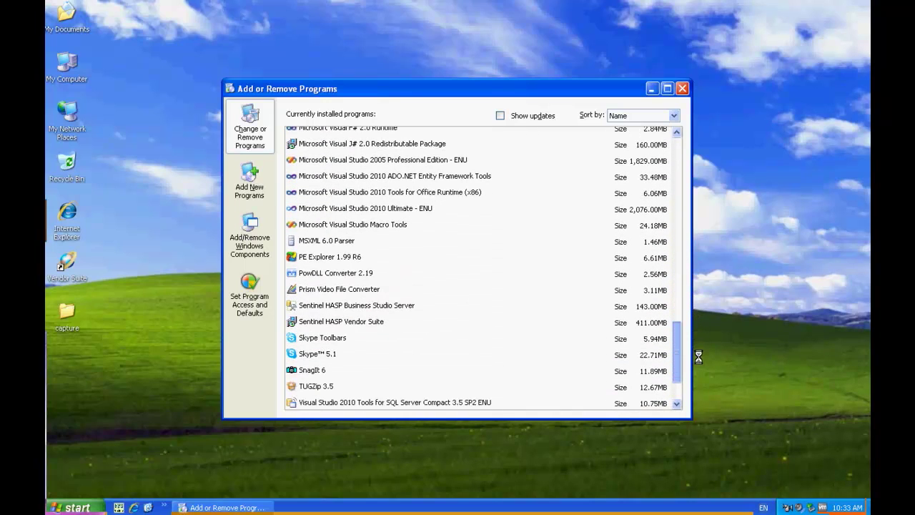
{"action": "left_click", "coordinate": [376, 306]}
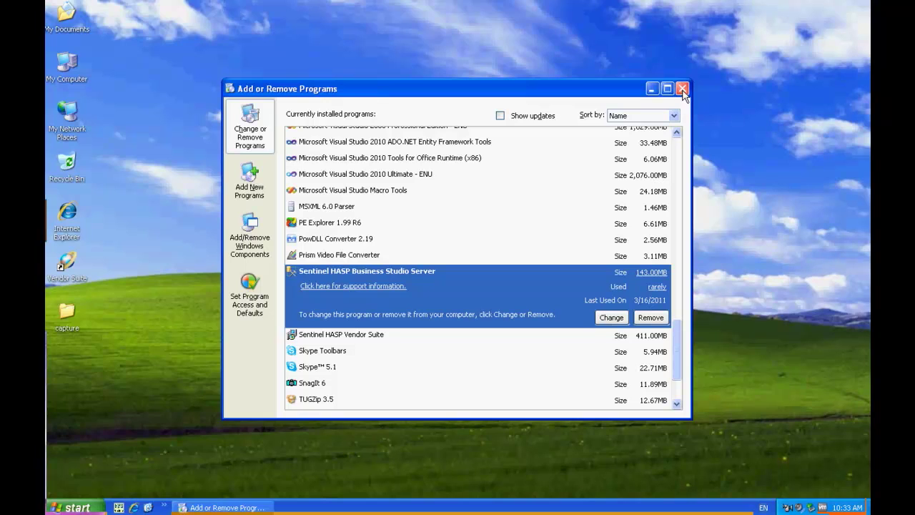
{"action": "left_click", "coordinate": [682, 89]}
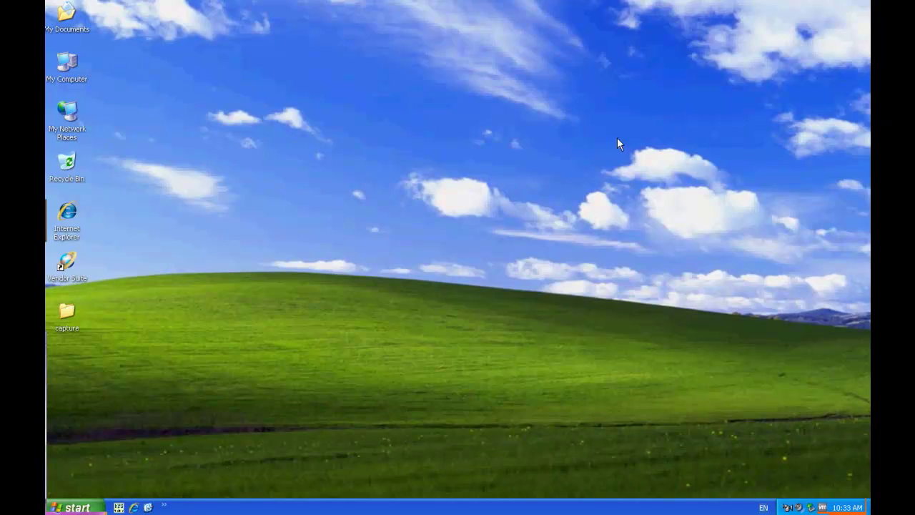
Open hasp.com/srm in Internet Explorer
{"action": "double_click", "coordinate": [72, 216]}
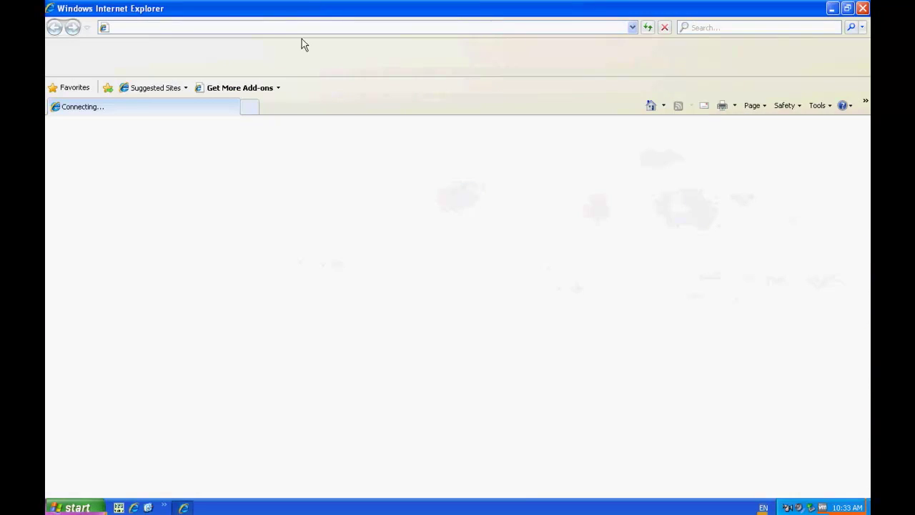
{"action": "left_click", "coordinate": [339, 27]}
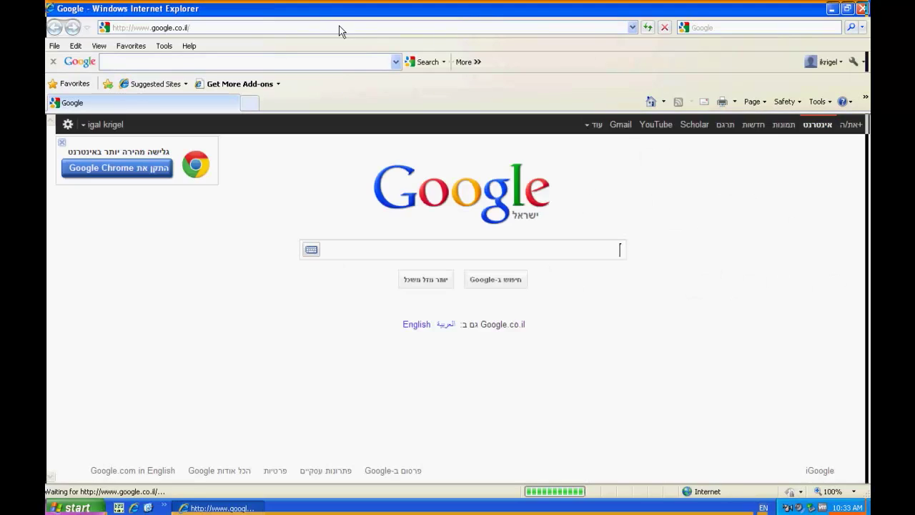
{"action": "type", "text": "hasp.com/s"}
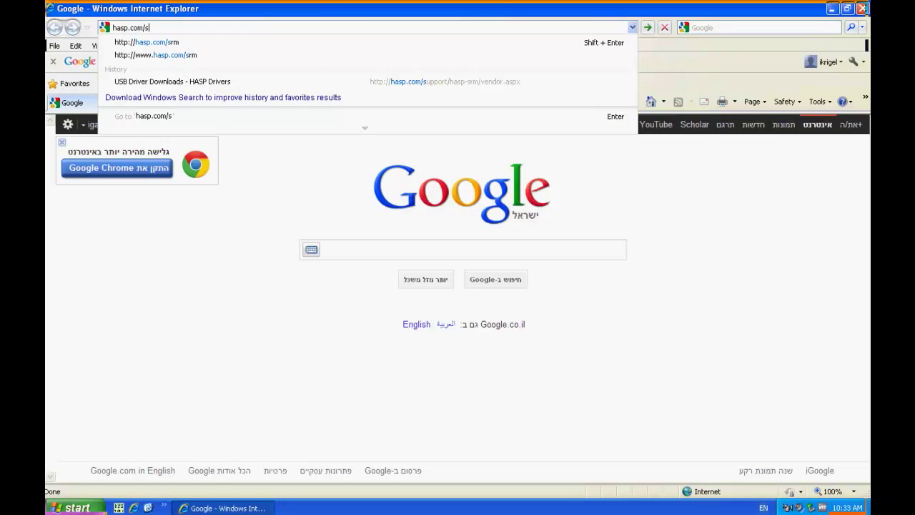
{"action": "type", "text": "rm"}
{"action": "key", "text": "Return"}
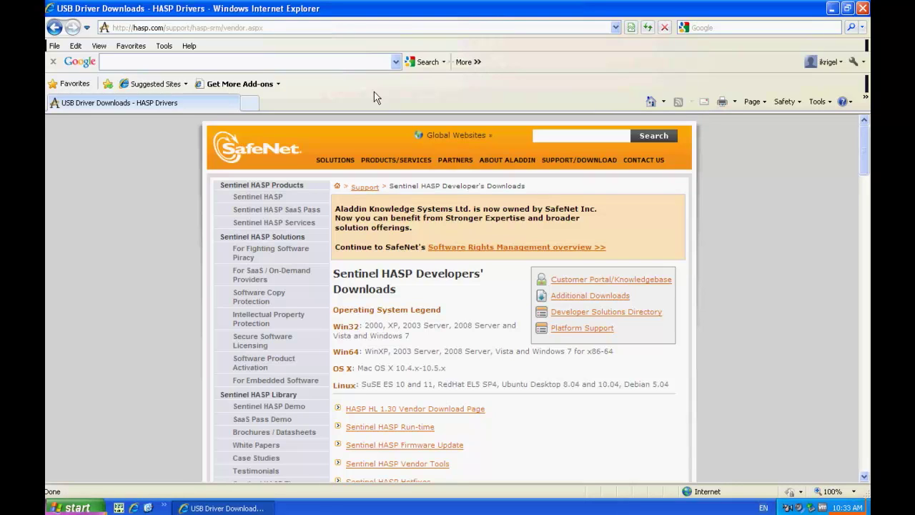
Save Sentinel_HASP_Run-time_cmd_line.zip from the Sentinel HASP Run-time downloads to the Desktop
{"action": "left_click", "coordinate": [393, 427]}
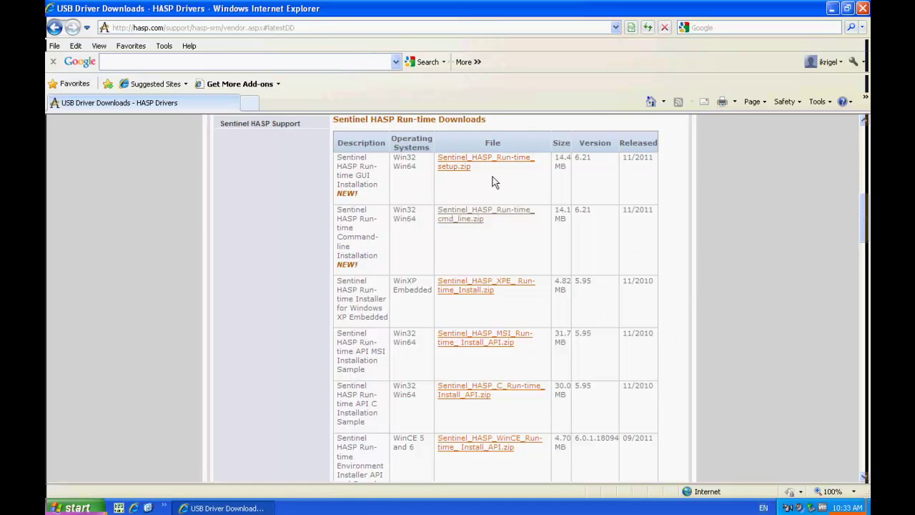
{"action": "left_click", "coordinate": [464, 219]}
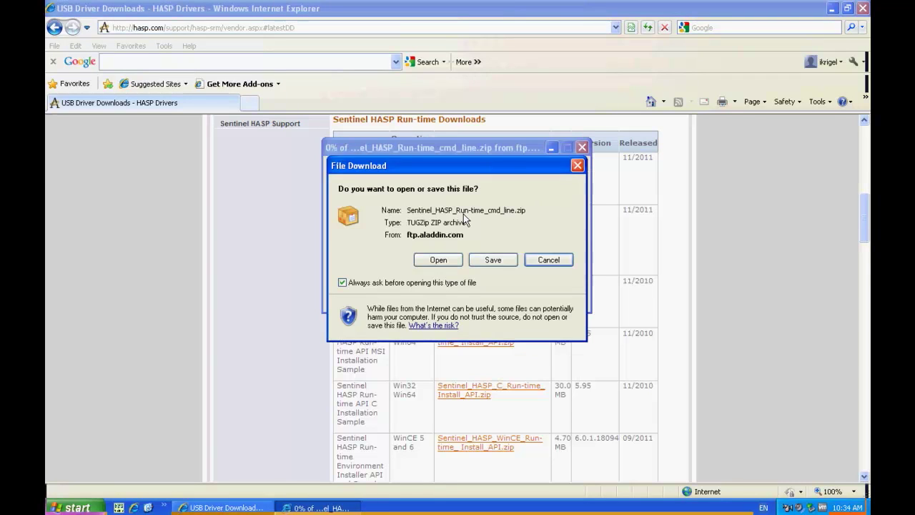
{"action": "left_click", "coordinate": [492, 262]}
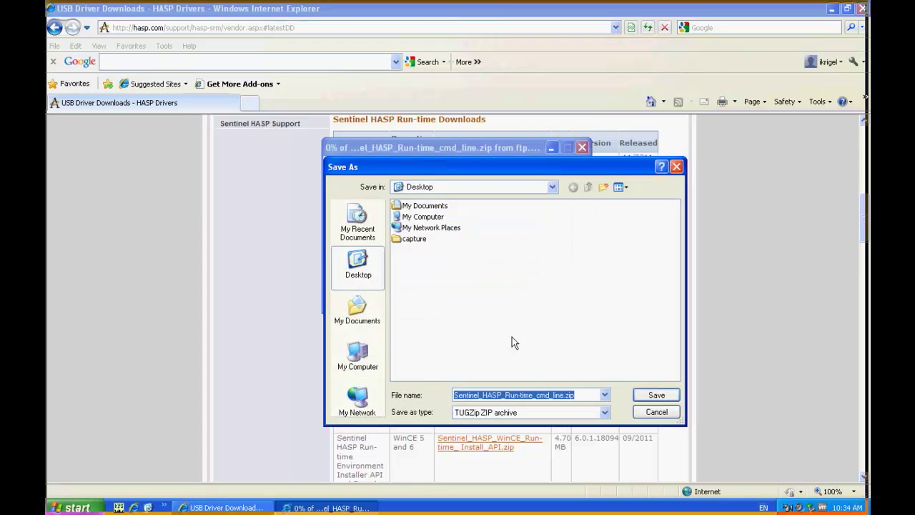
{"action": "left_click", "coordinate": [656, 394]}
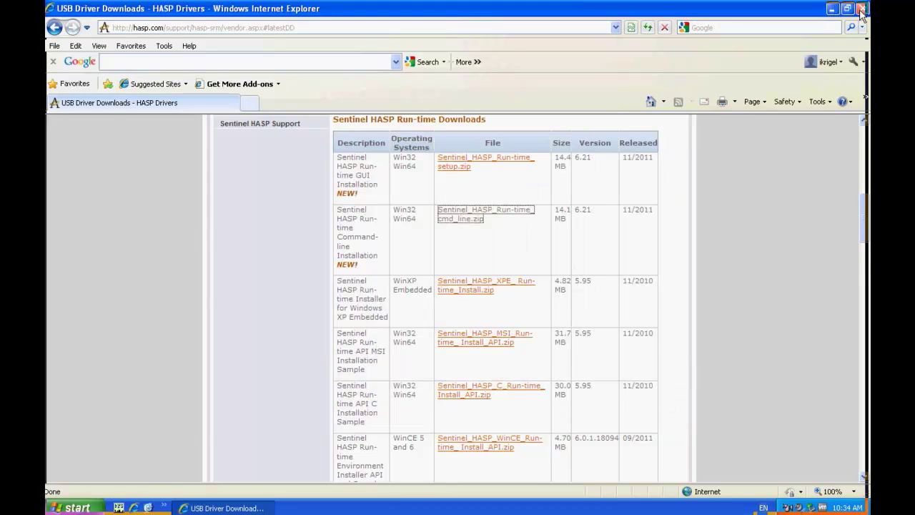
{"action": "left_click", "coordinate": [833, 8]}
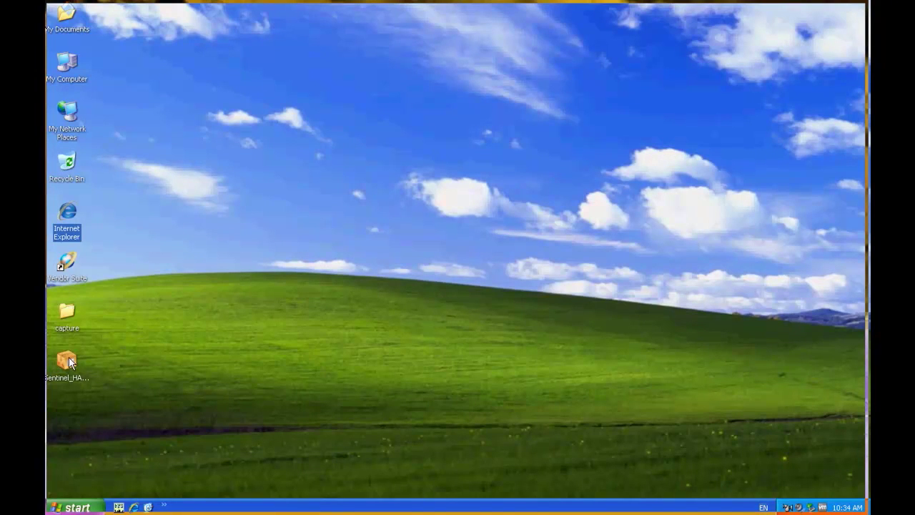
Extract the Sentinel HASP zip to its own folder and open the subfolder containing haspdinst.exe
{"action": "right_click", "coordinate": [69, 358]}
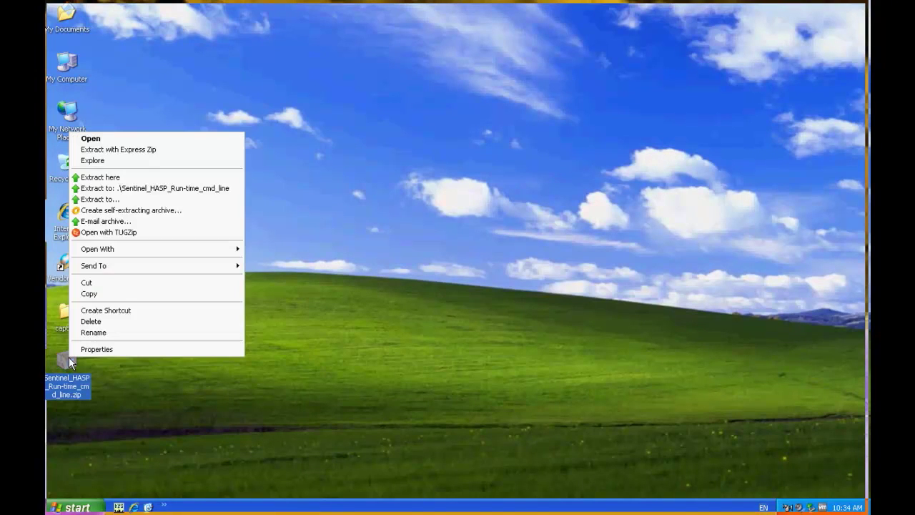
{"action": "left_click", "coordinate": [137, 188]}
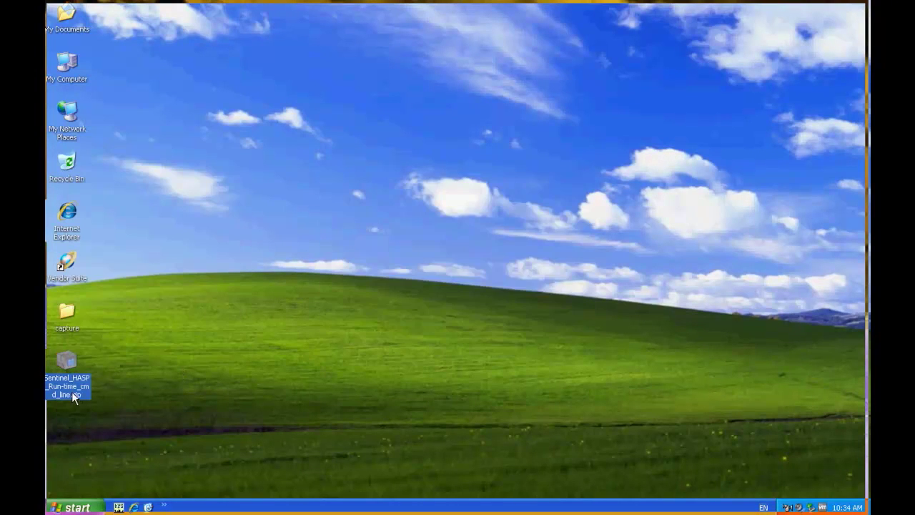
{"action": "double_click", "coordinate": [72, 414]}
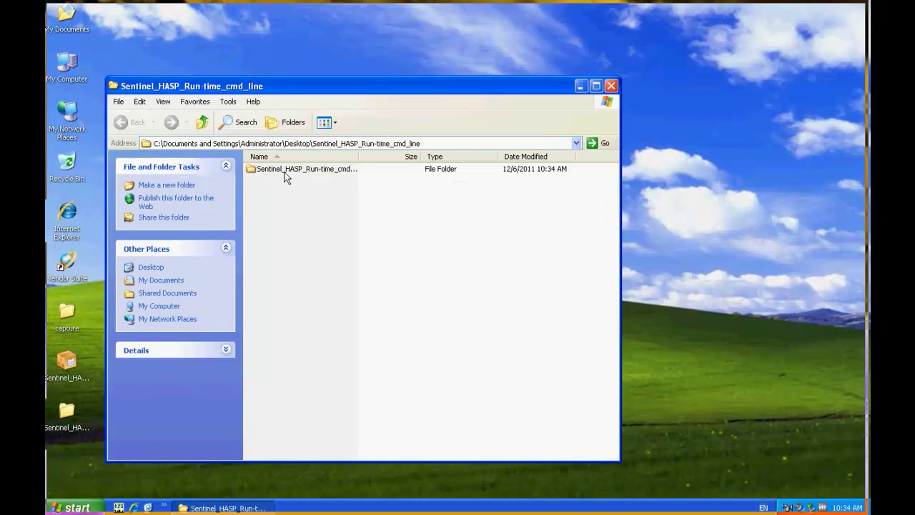
{"action": "double_click", "coordinate": [286, 170]}
{"action": "left_click", "coordinate": [286, 169]}
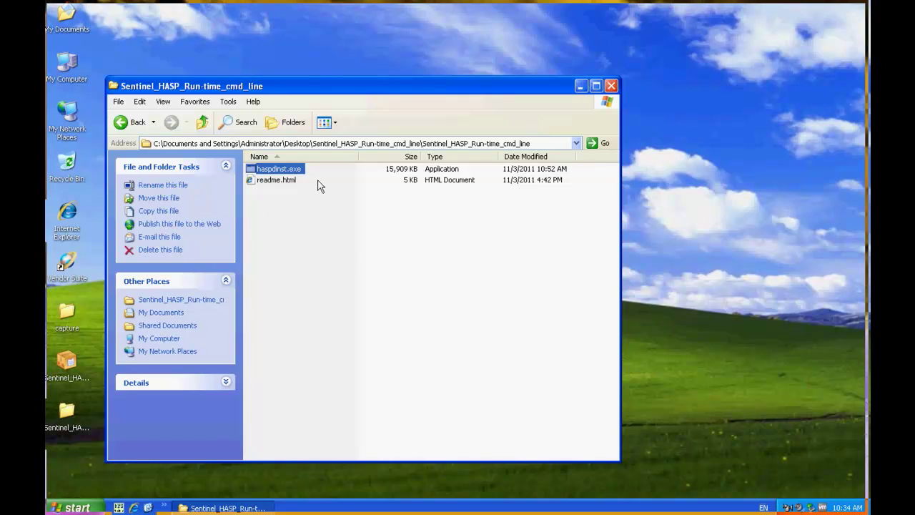
Open a cmd console and cd into the extracted folder using the path copied from Explorer
{"action": "left_click", "coordinate": [79, 505]}
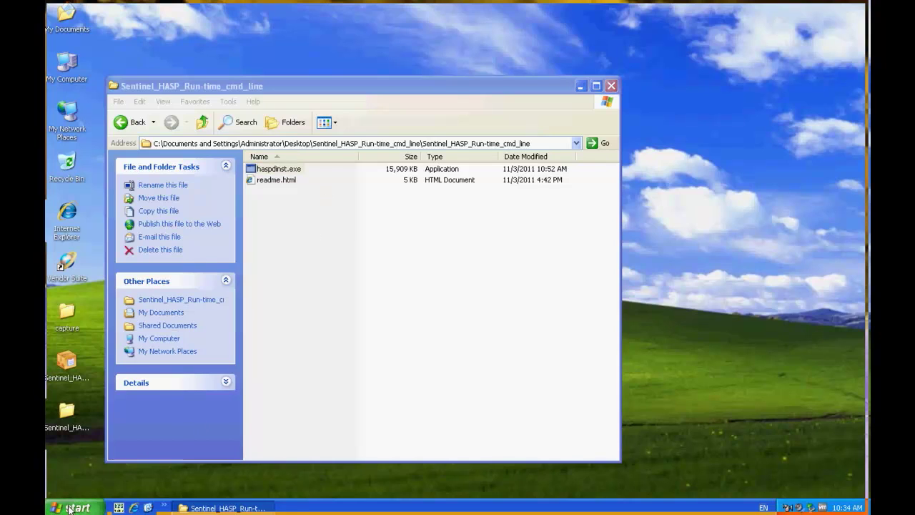
{"action": "left_click", "coordinate": [93, 461]}
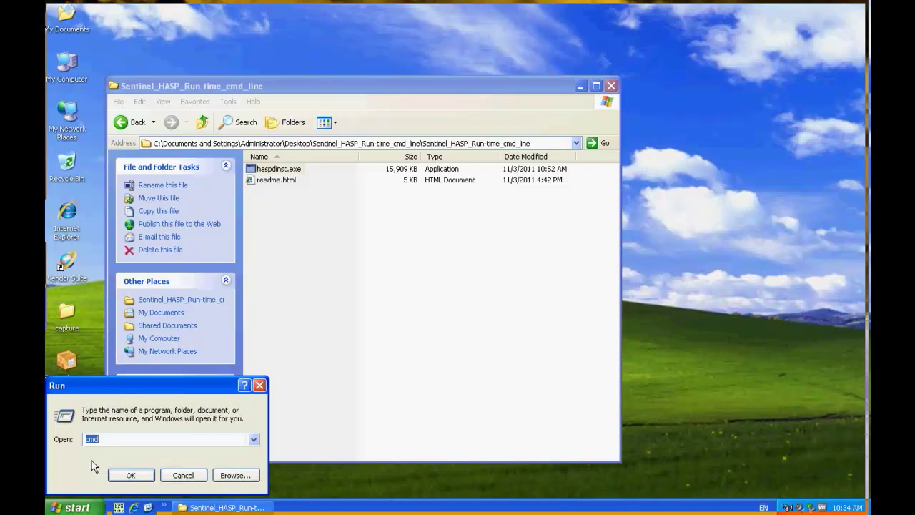
{"action": "left_click", "coordinate": [130, 474]}
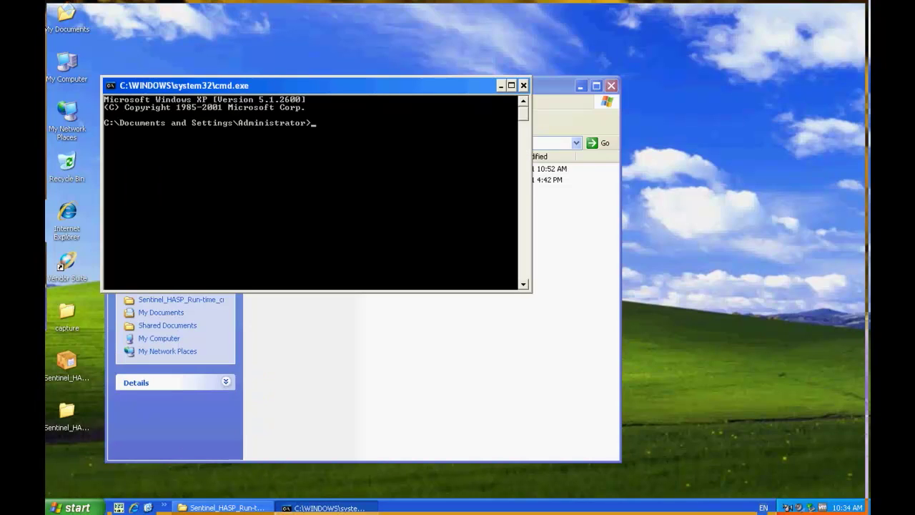
{"action": "type", "text": "cd"}
{"action": "left_click", "coordinate": [451, 363]}
{"action": "left_click", "coordinate": [545, 144]}
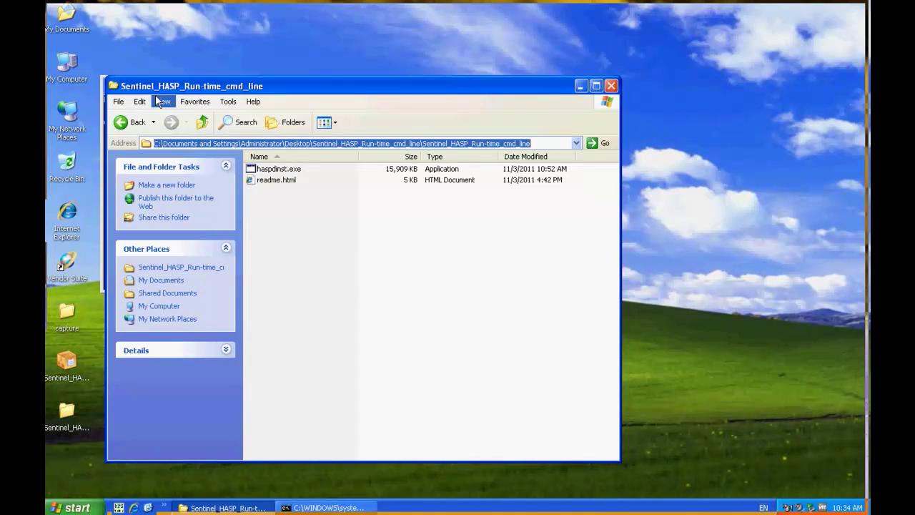
{"action": "key", "text": "alt+Tab"}
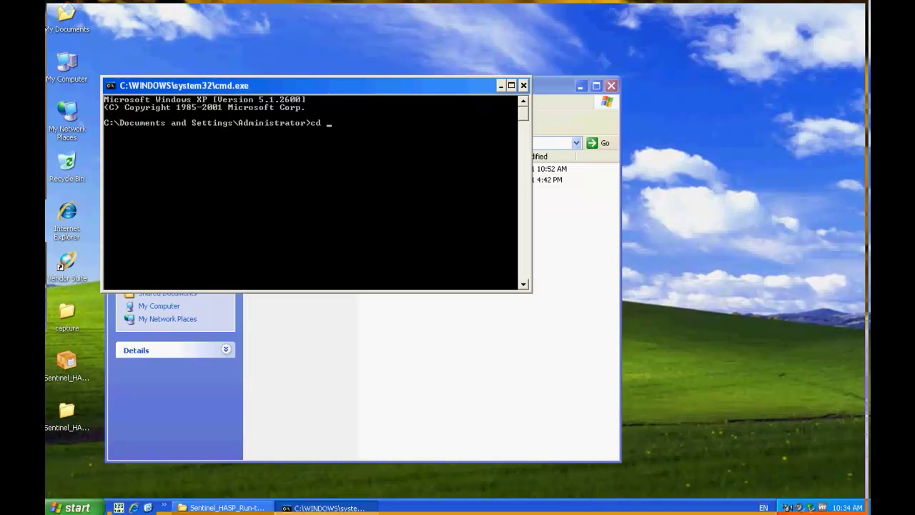
{"action": "right_click", "coordinate": [356, 147]}
{"action": "left_click", "coordinate": [373, 176]}
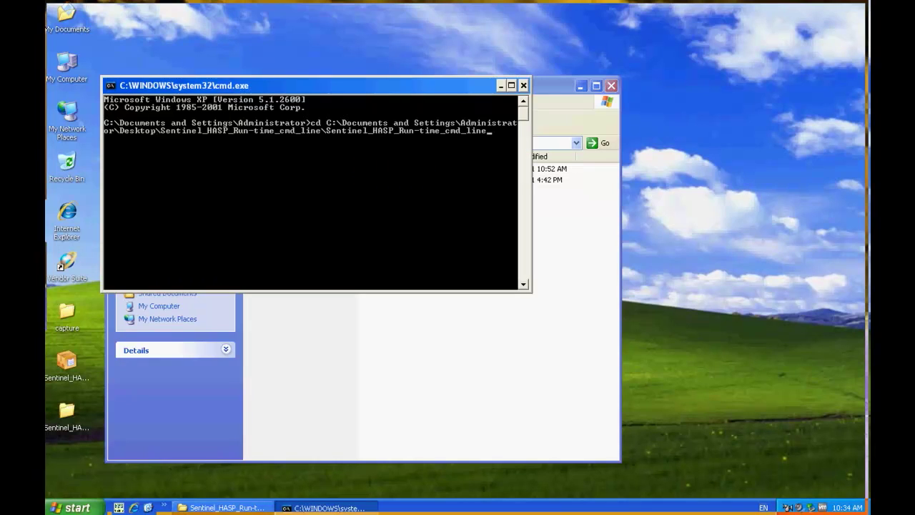
{"action": "key", "text": "Return"}
List the folder's files with dir and enter haspdinst -purge at the prompt
{"action": "type", "text": "dir"}
{"action": "key", "text": "Return"}
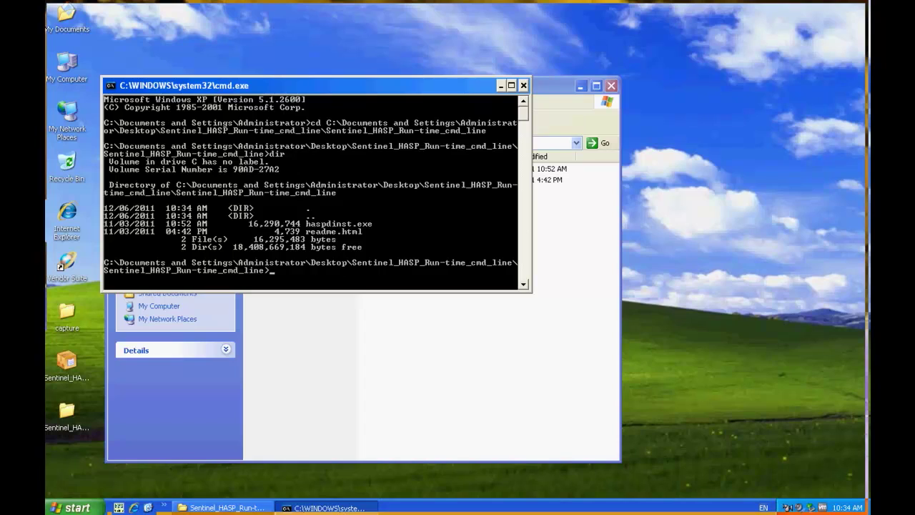
{"action": "type", "text": "haspdin"}
{"action": "type", "text": "st -"}
{"action": "type", "text": "purge"}
Run haspdinst -purge and dismiss the 'Operation successfully completed' message
{"action": "key", "text": "Return"}
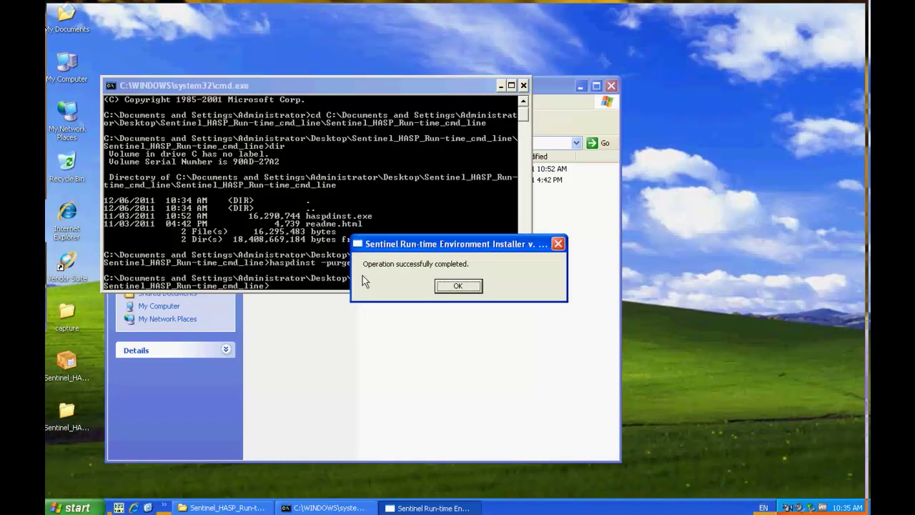
{"action": "left_click", "coordinate": [450, 285]}
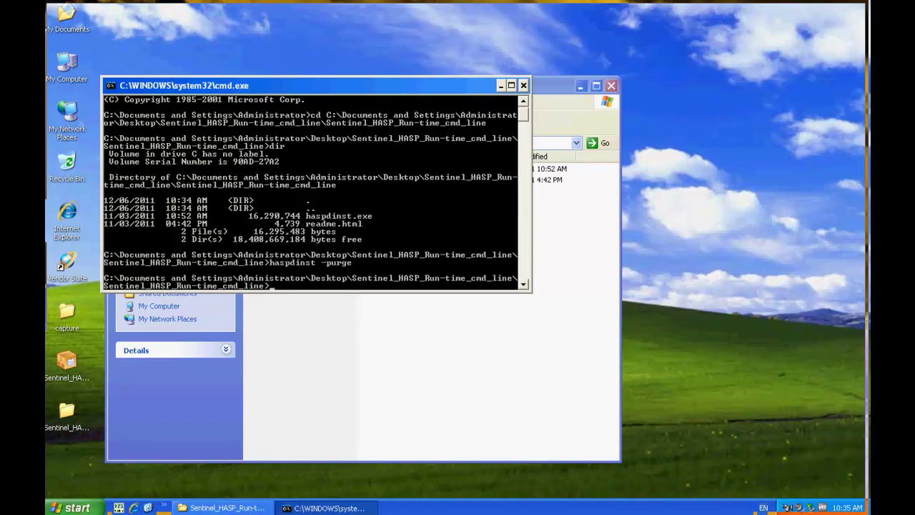
{"action": "double_click", "coordinate": [66, 220]}
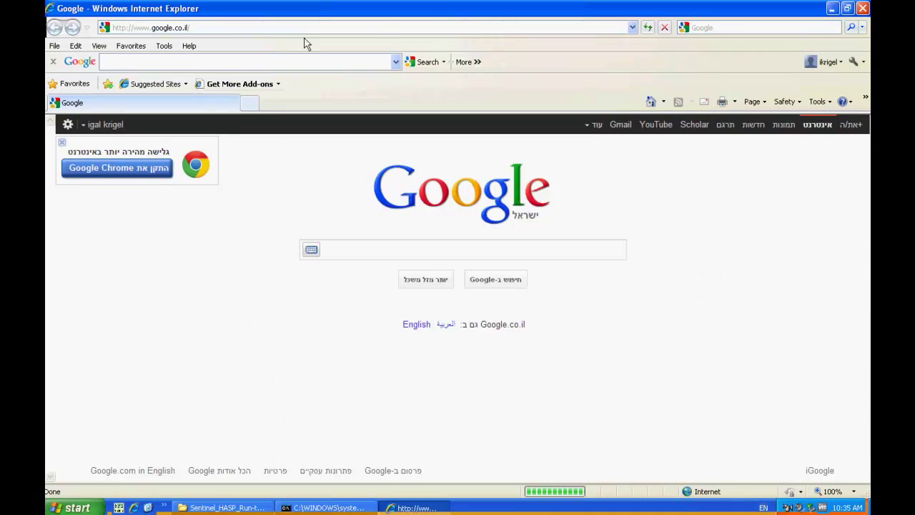
{"action": "left_click", "coordinate": [378, 27]}
{"action": "type", "text": "l"}
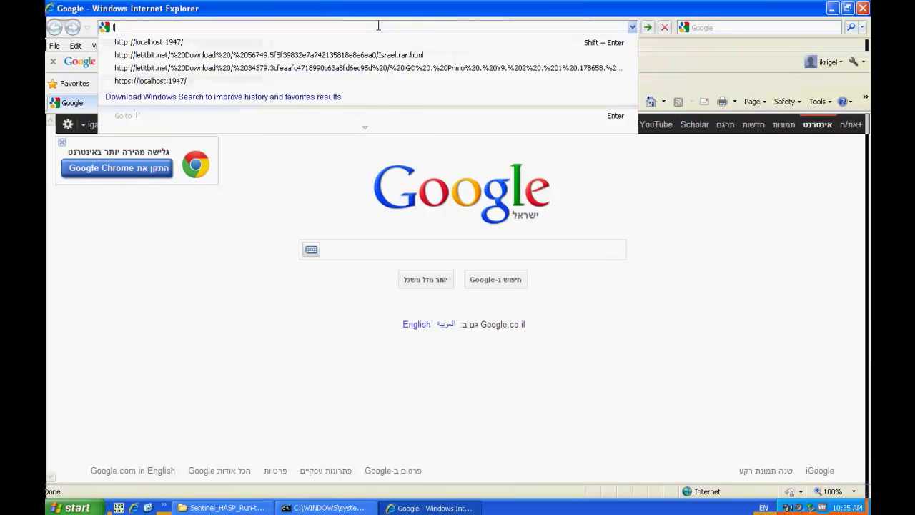
{"action": "type", "text": "oc"}
{"action": "key", "text": "Down"}
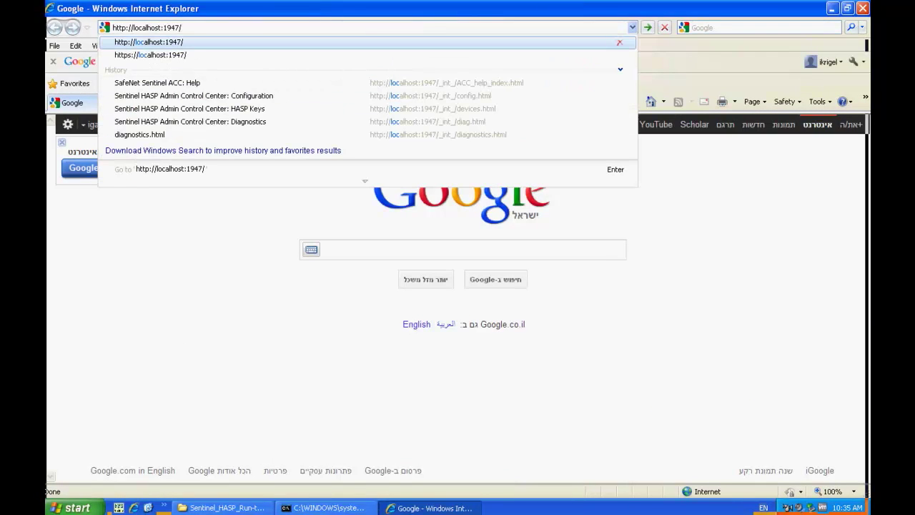
{"action": "key", "text": "Return"}
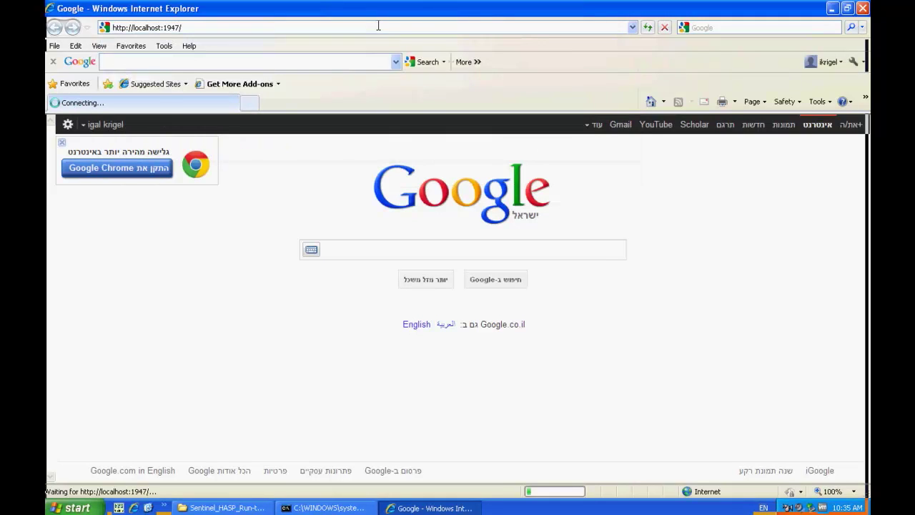